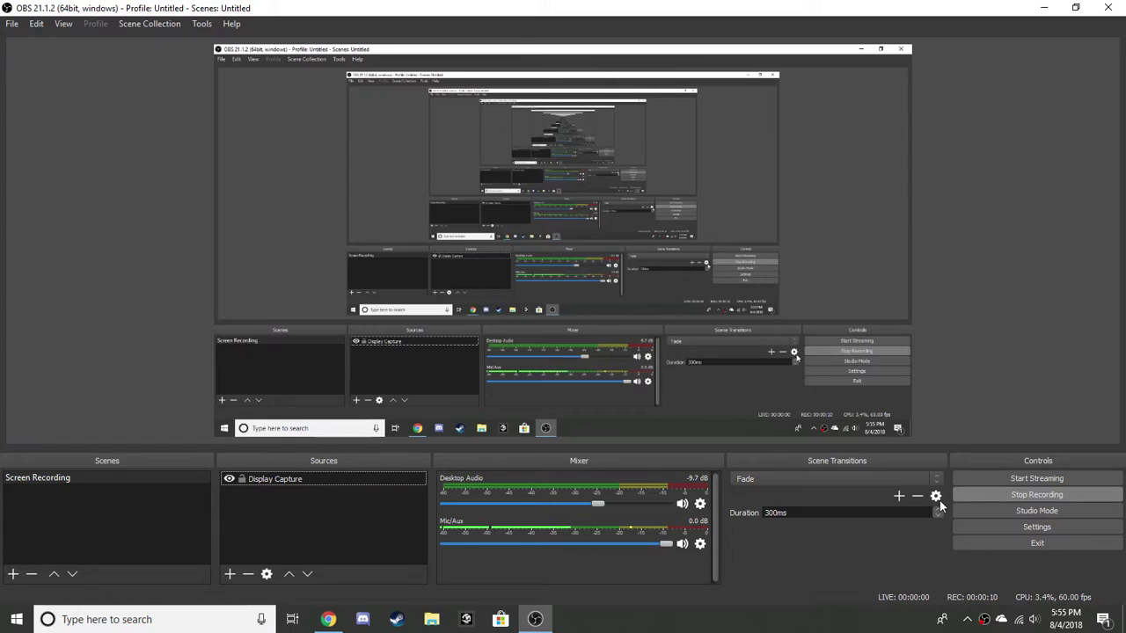
# - Set the source snap sensitivity to 10.5 in the general settings, view the video settings, and apply the change
pyautogui.click(1039, 527)
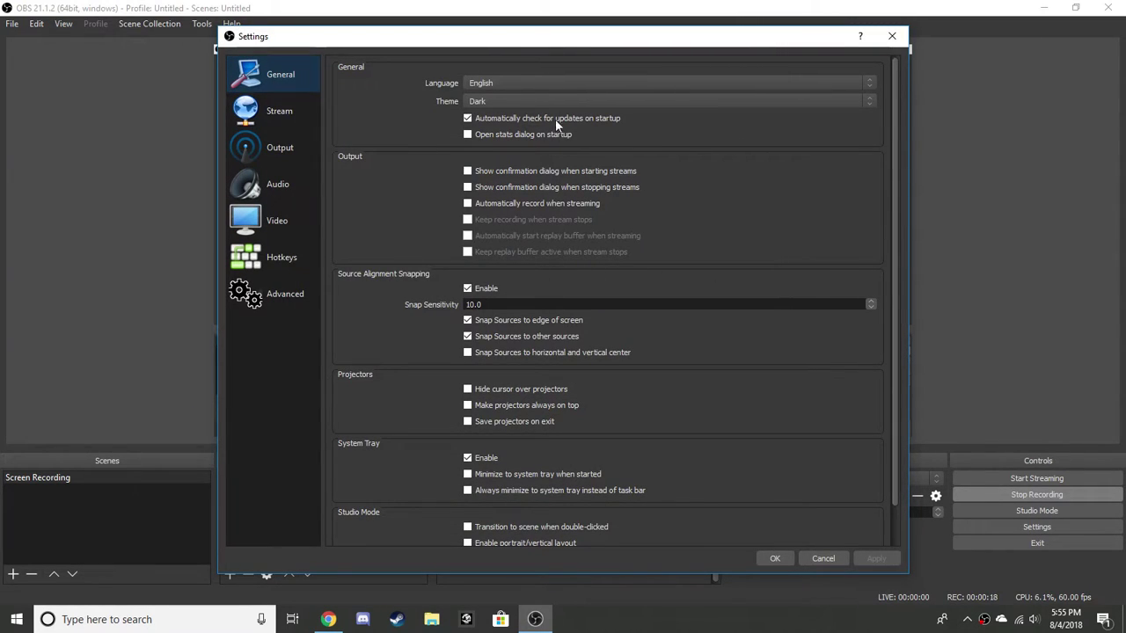
pyautogui.scroll(-2, 496, 360)
pyautogui.scroll(2, 500, 365)
pyautogui.scroll(-1, 527, 334)
pyautogui.scroll(1, 517, 373)
pyautogui.scroll(-1, 511, 356)
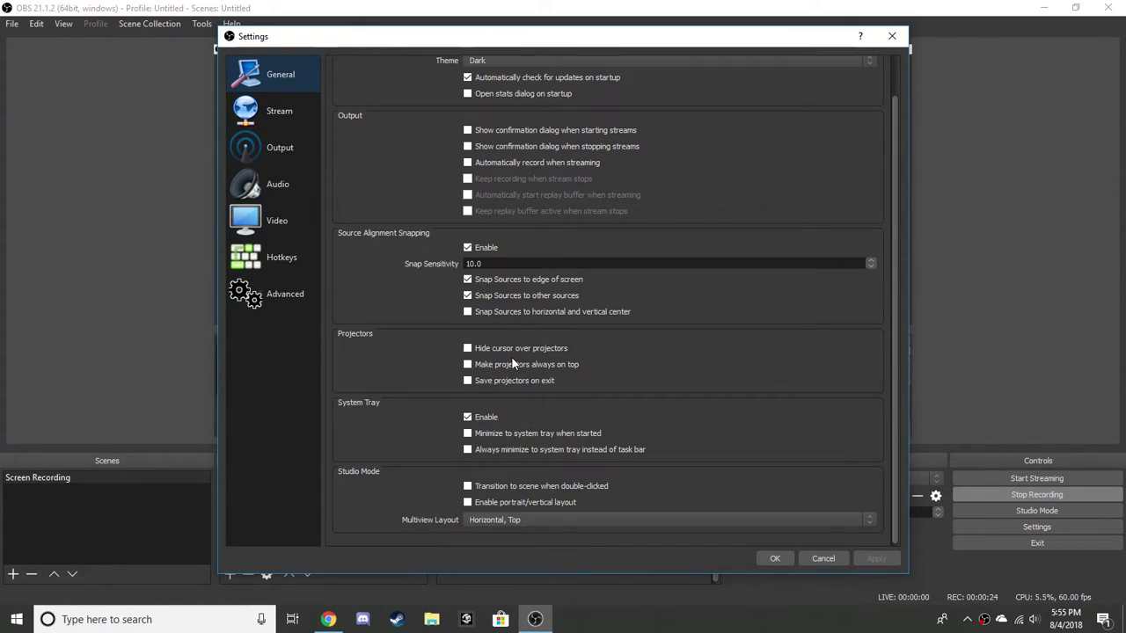
pyautogui.scroll(1, 456, 381)
pyautogui.scroll(1, 528, 304)
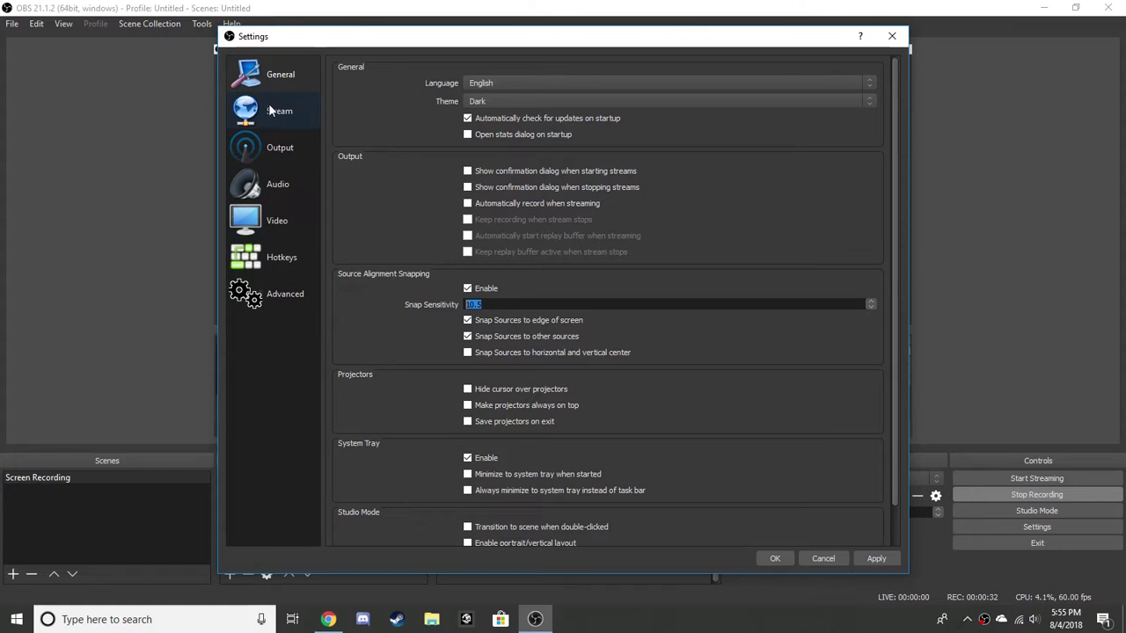
pyautogui.click(281, 228)
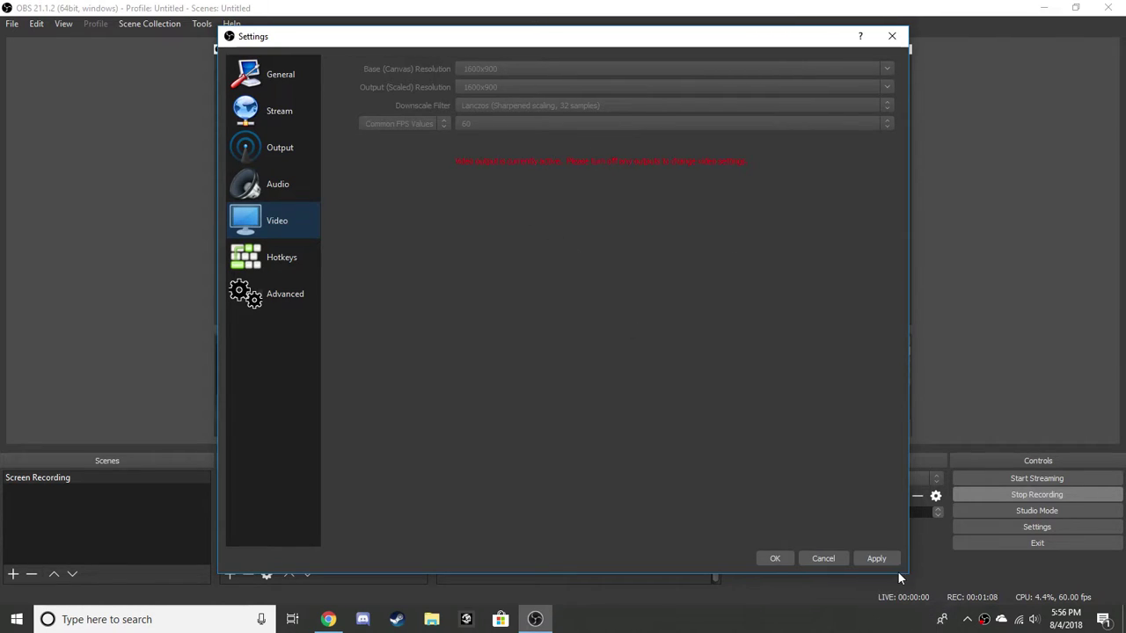
pyautogui.click(874, 558)
# - Compare the sample rate in the audio settings with the Corsair HS60 microphone's default format in the Windows sound properties
pyautogui.click(278, 192)
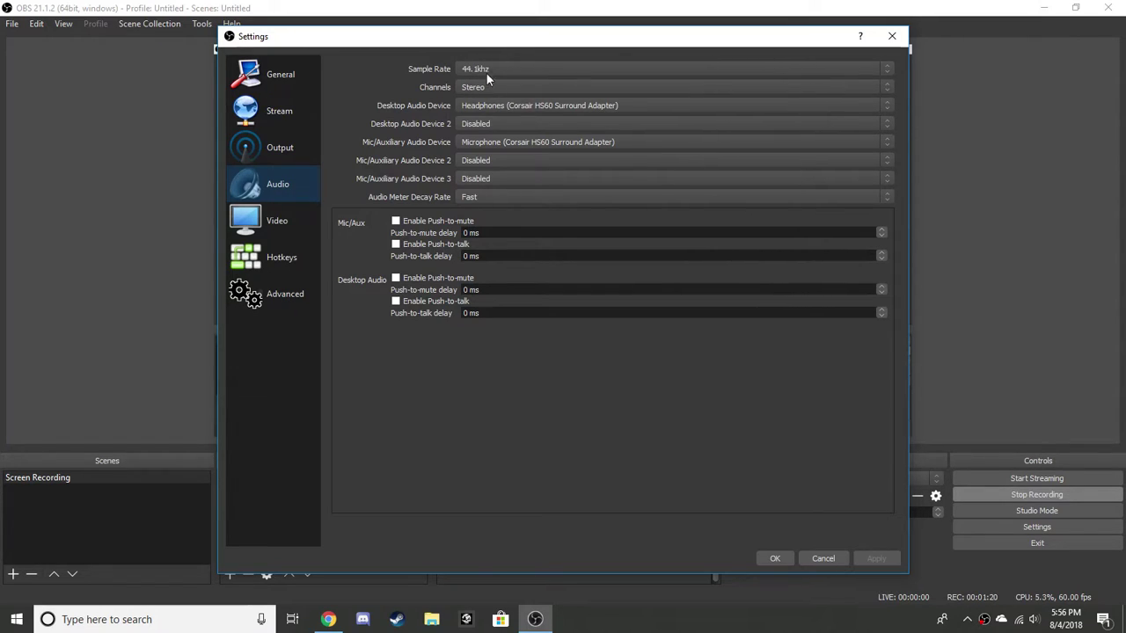
pyautogui.rightClick(1035, 624)
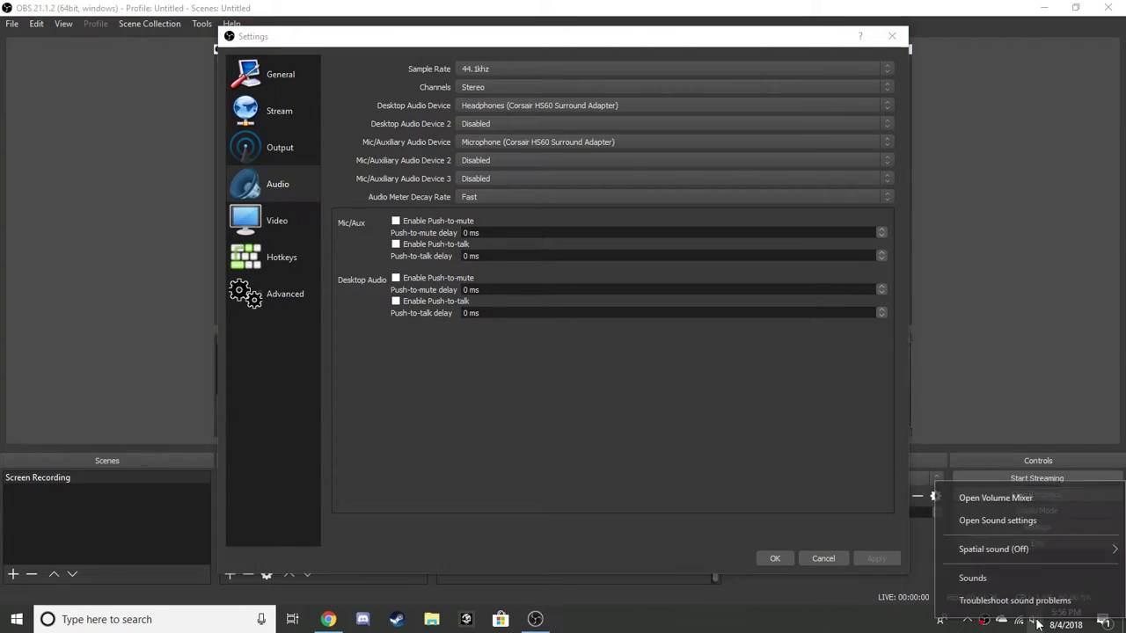
pyautogui.click(989, 581)
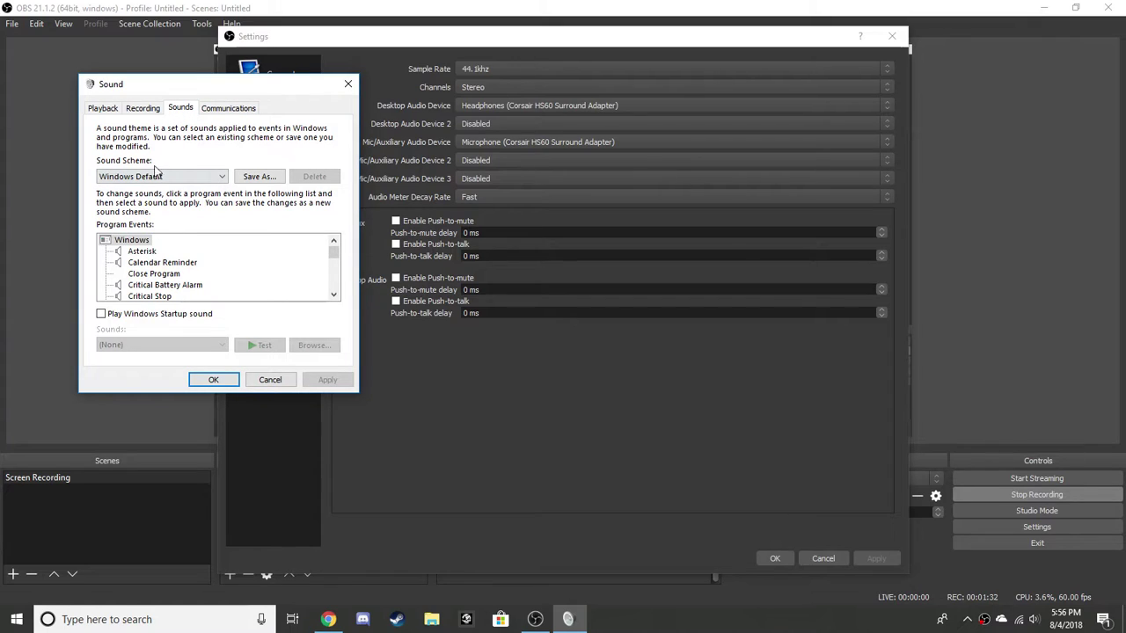
pyautogui.click(139, 110)
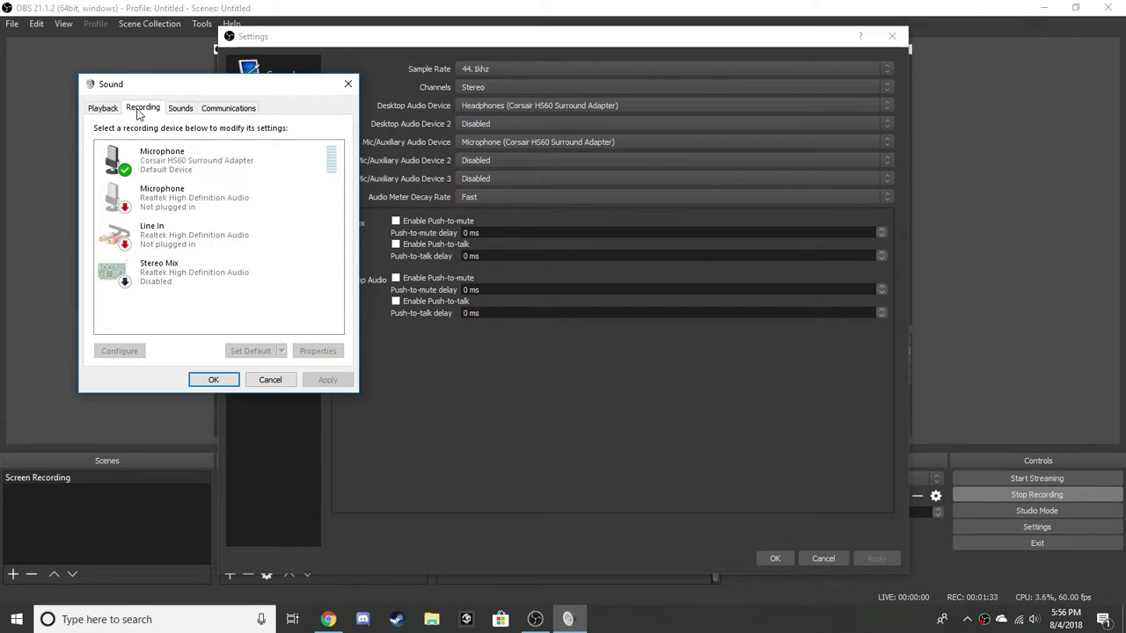
pyautogui.rightClick(177, 167)
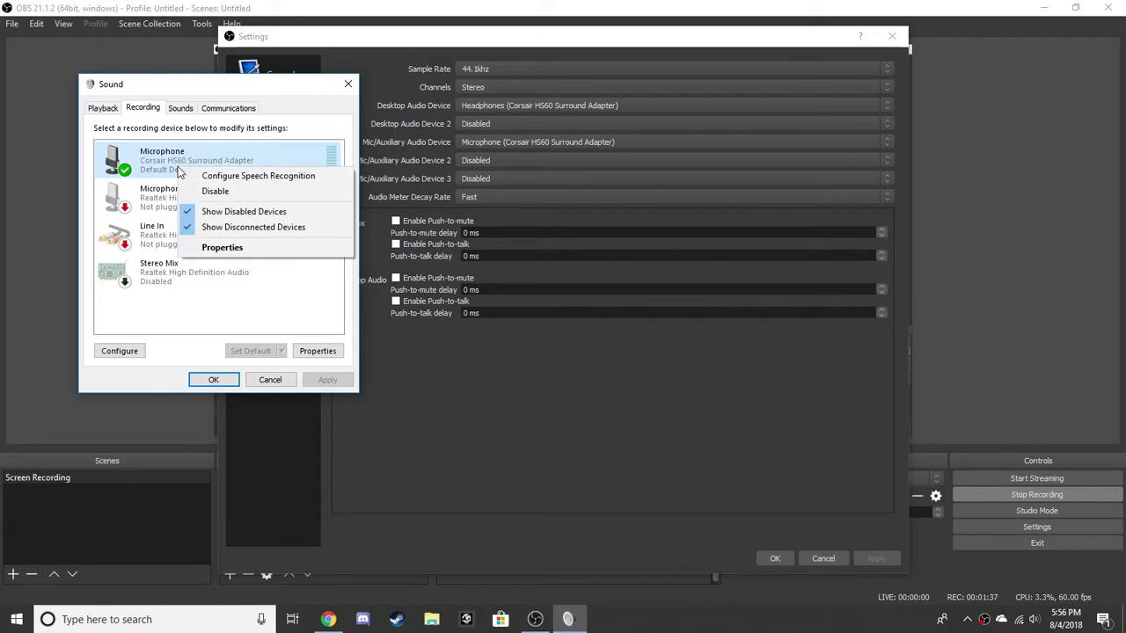
pyautogui.click(225, 248)
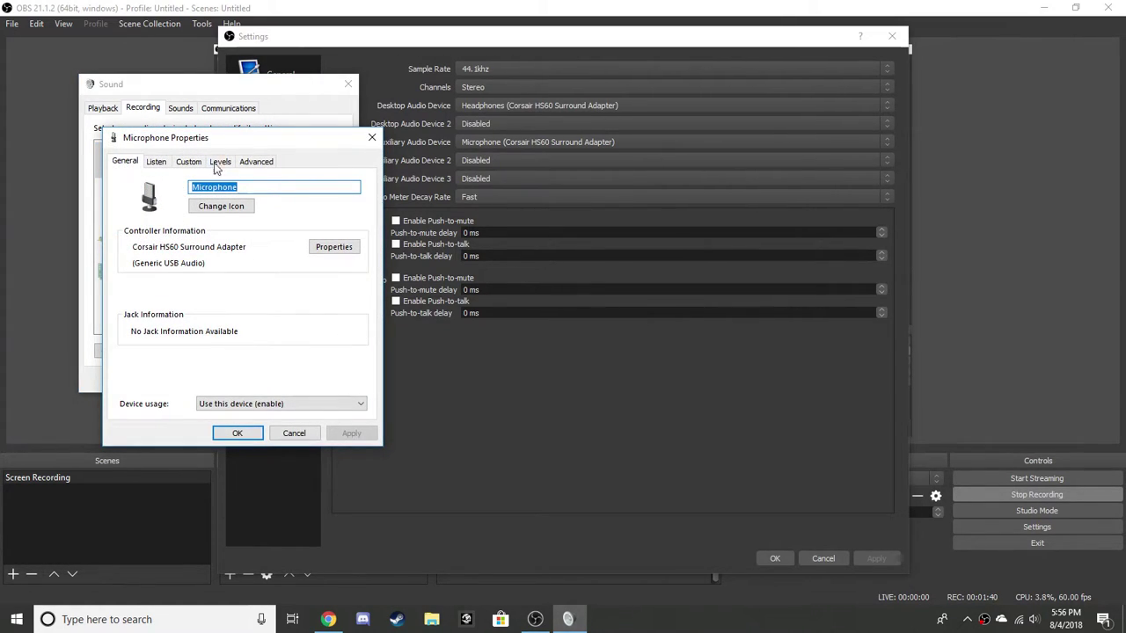
pyautogui.click(254, 164)
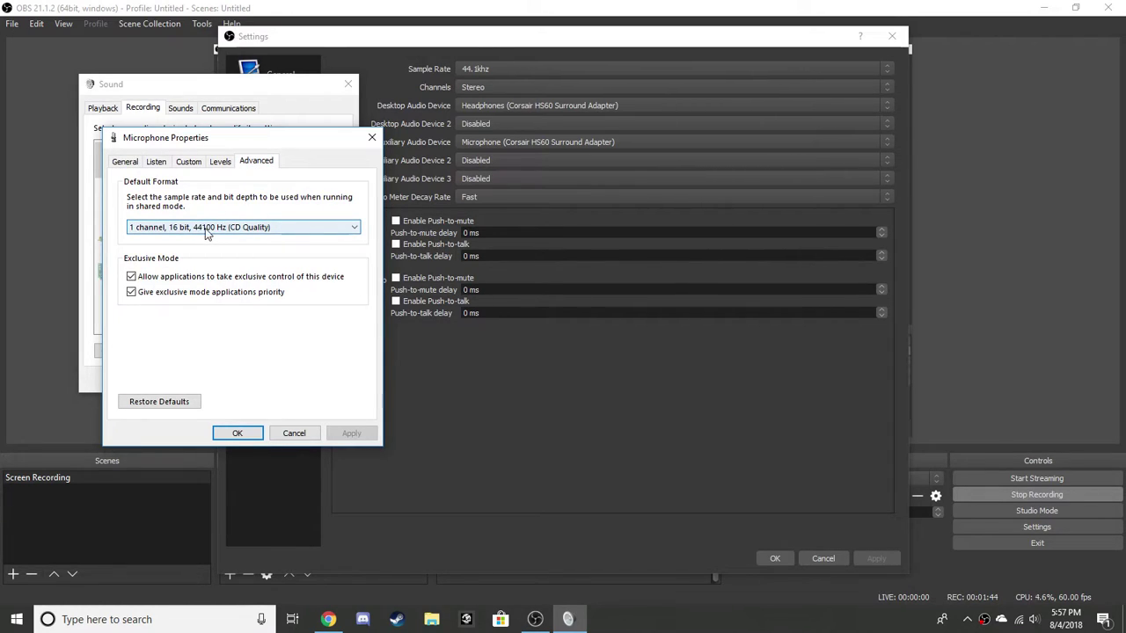
pyautogui.click(371, 138)
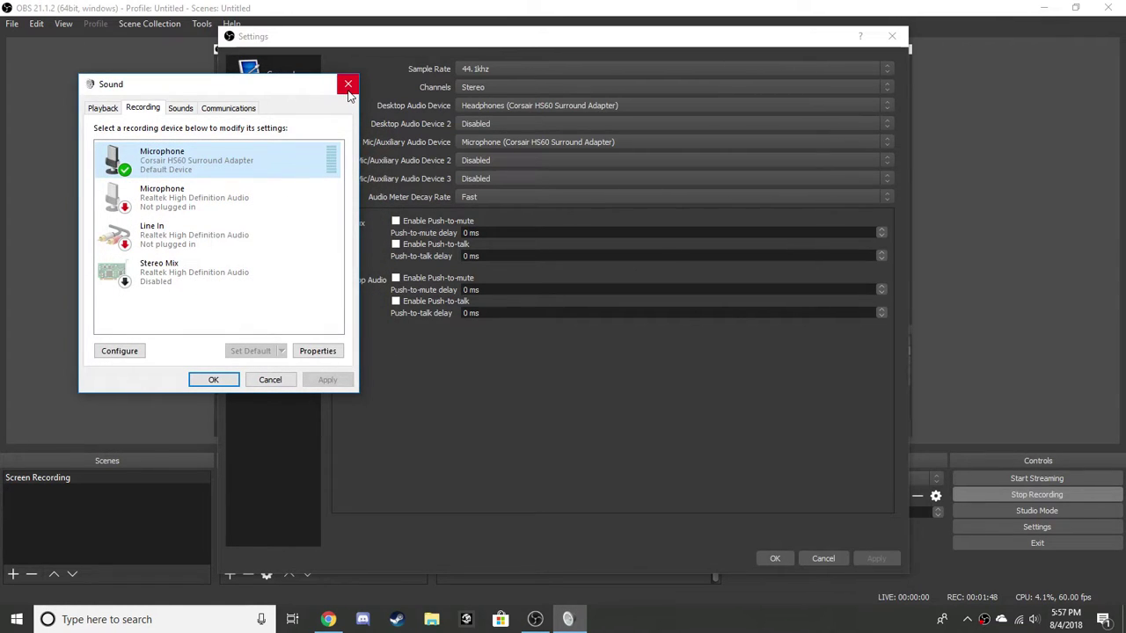
pyautogui.click(347, 86)
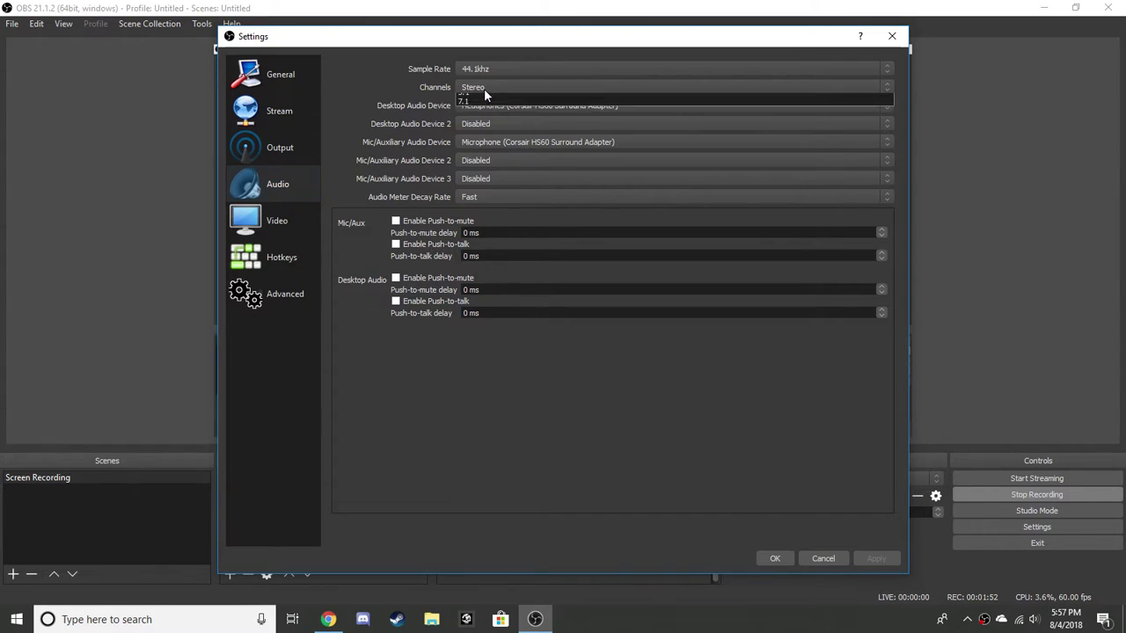
# - Examine the audio channel options and the video, hotkey, stream and output settings
pyautogui.click(483, 88)
pyautogui.click(495, 90)
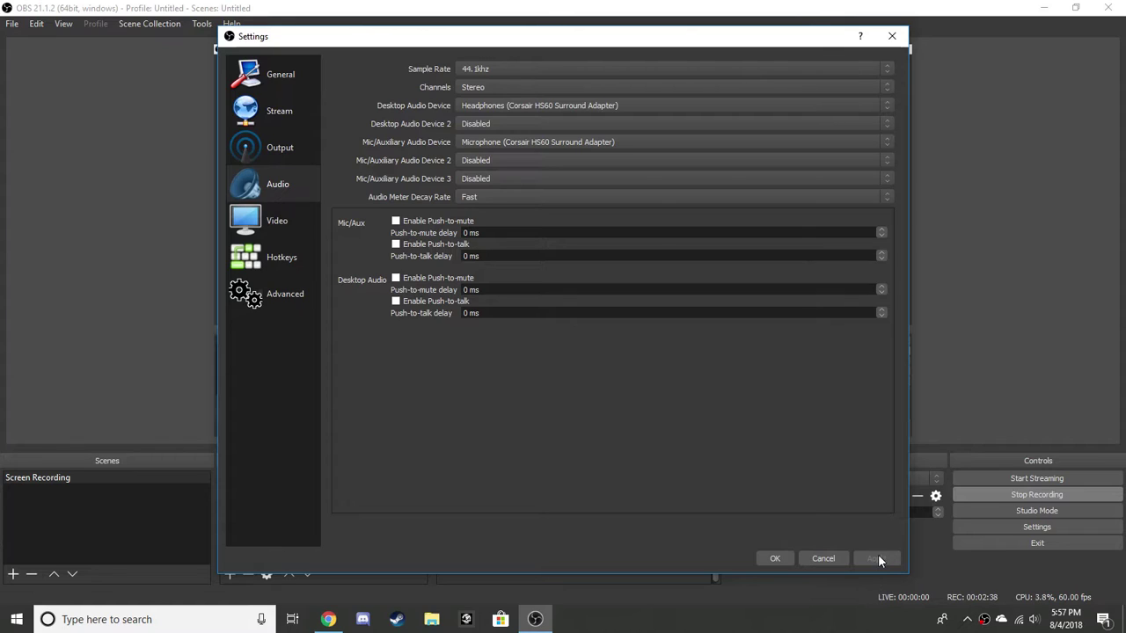
pyautogui.click(274, 224)
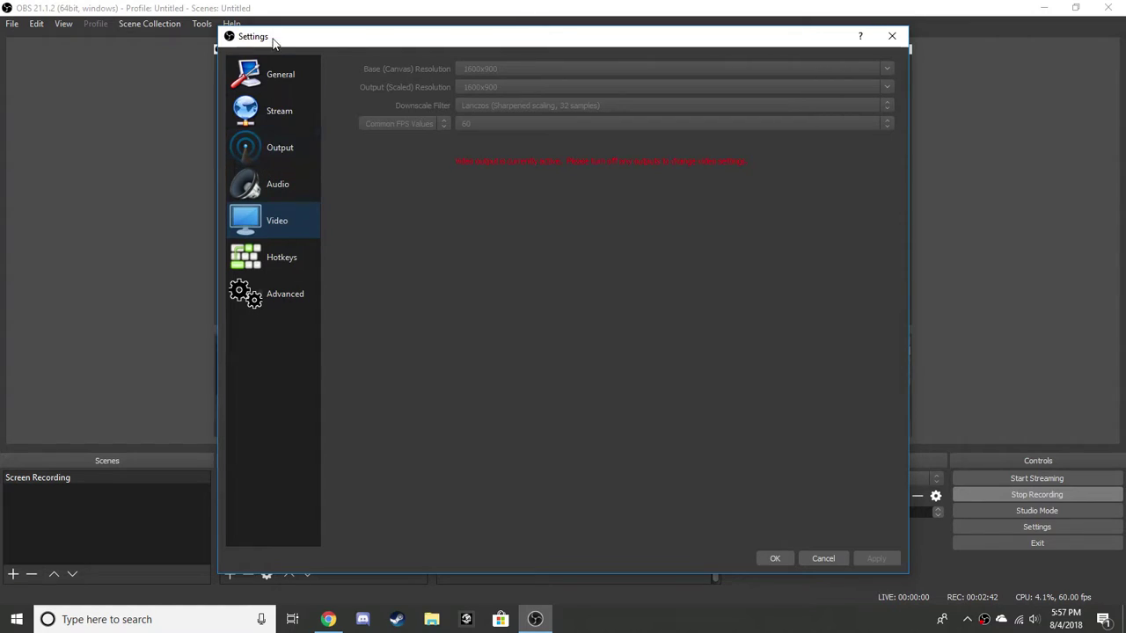
pyautogui.click(279, 259)
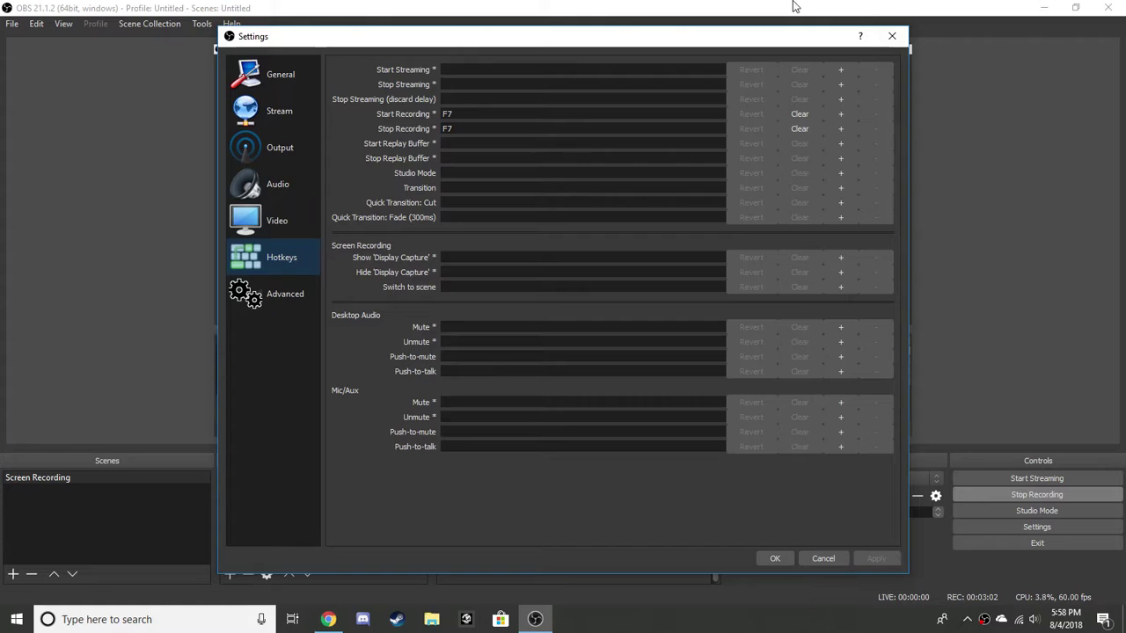
pyautogui.click(270, 113)
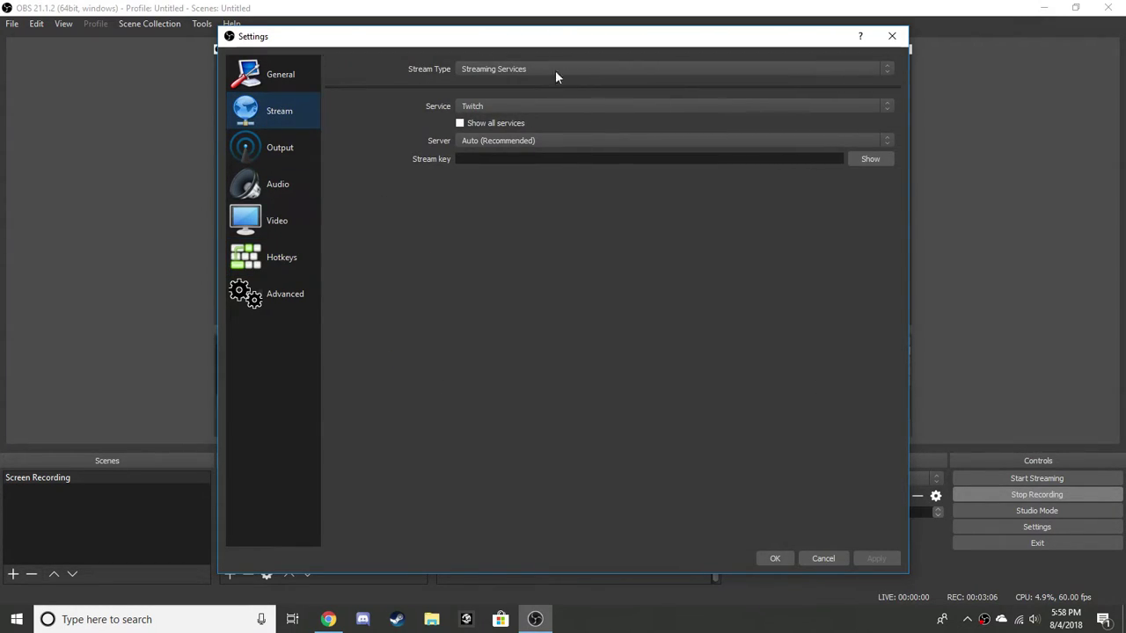
pyautogui.click(277, 143)
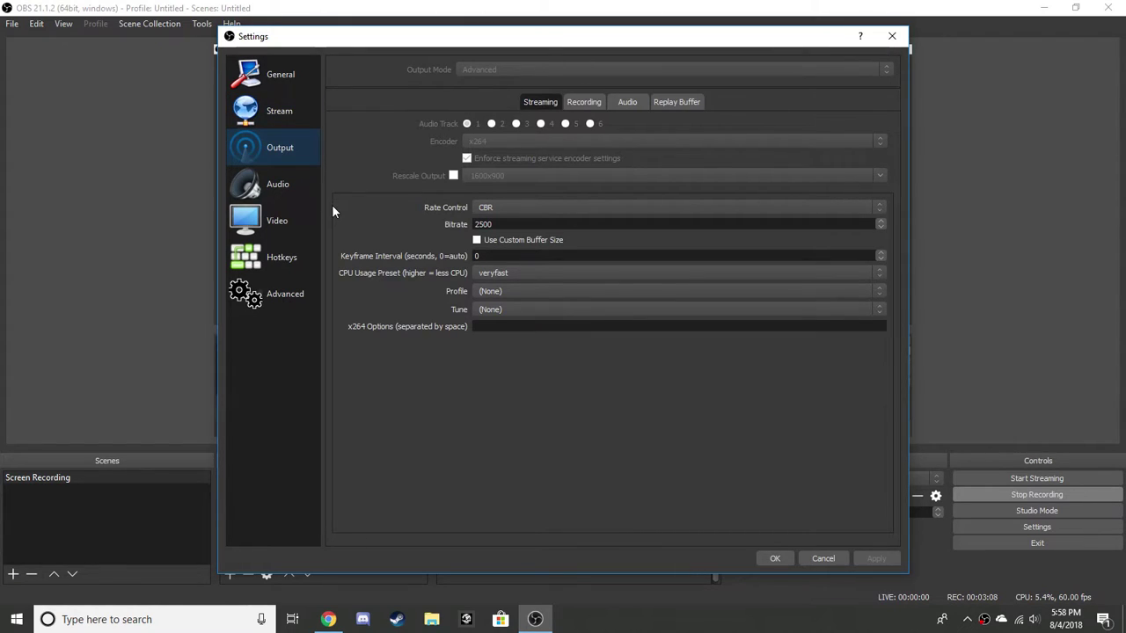
pyautogui.click(281, 222)
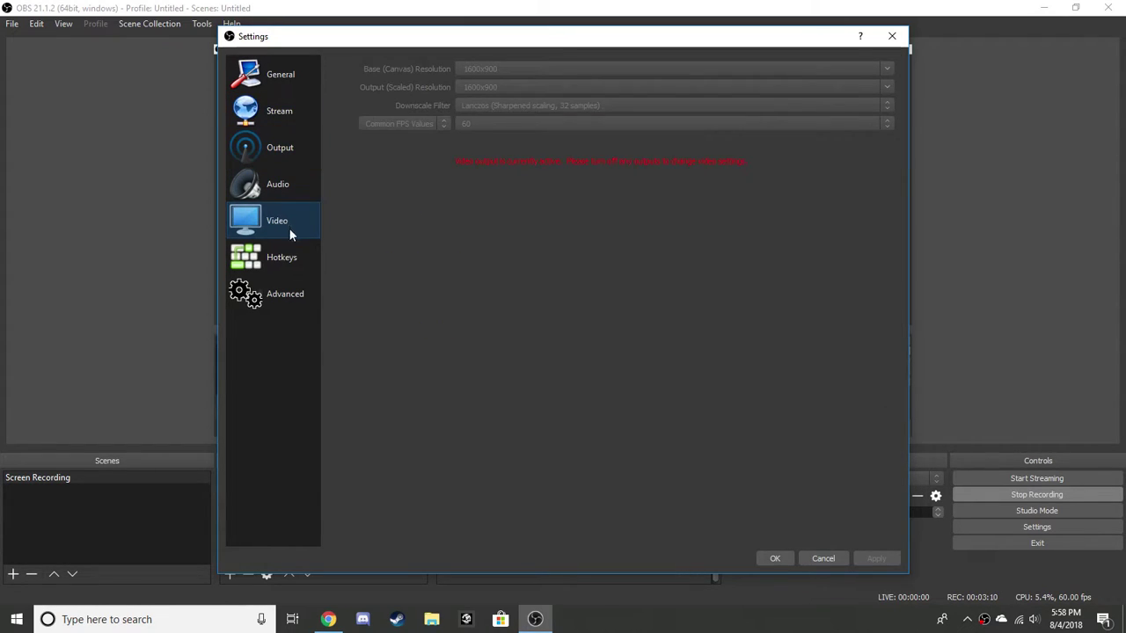
# - In the advanced settings, choose Above Normal as the process priority and keep Default as the audio monitoring device
pyautogui.click(302, 295)
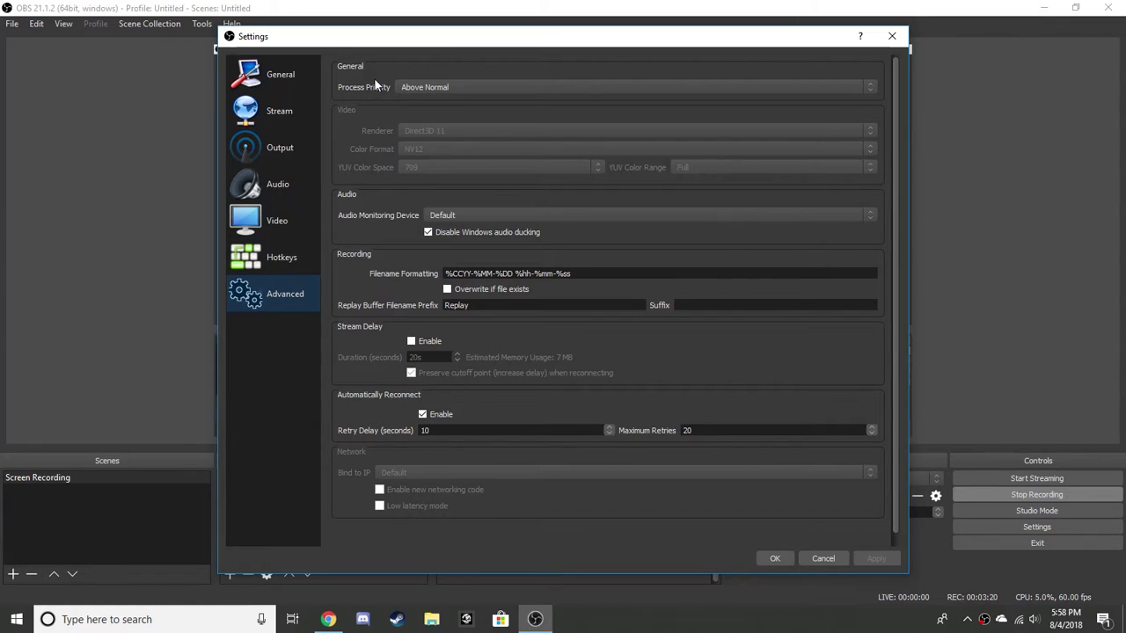
pyautogui.click(468, 90)
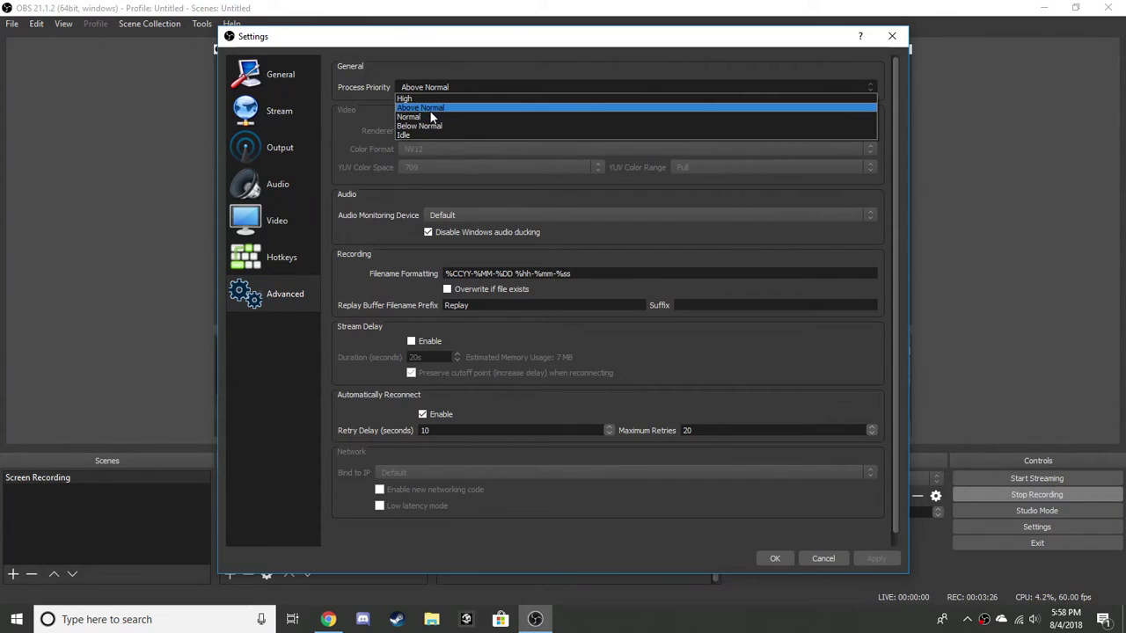
pyautogui.click(429, 109)
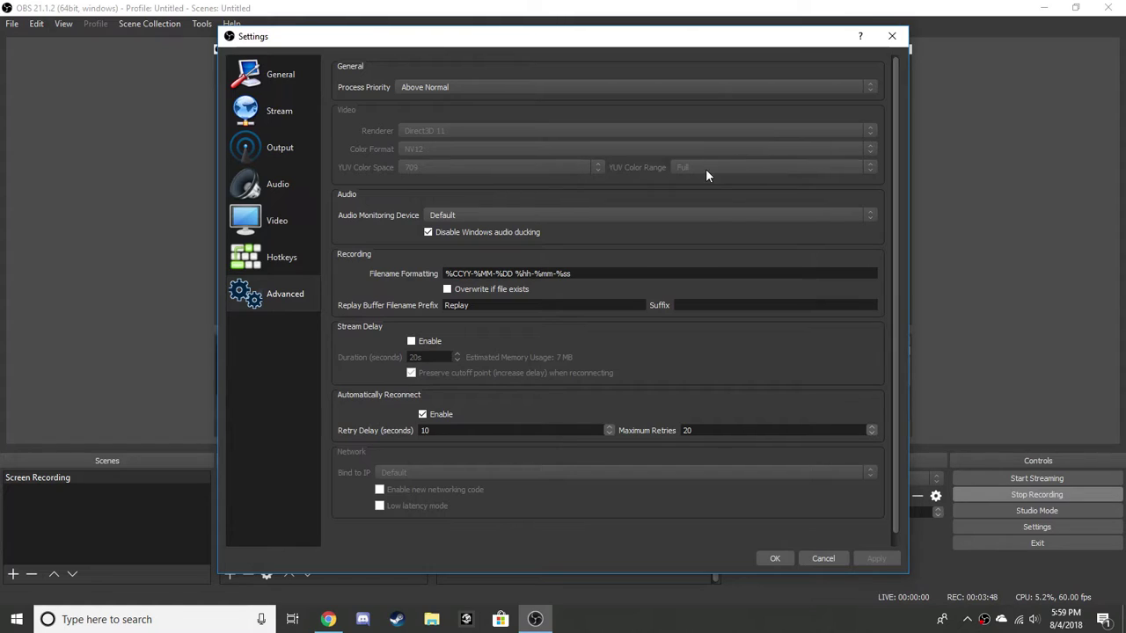
pyautogui.click(458, 213)
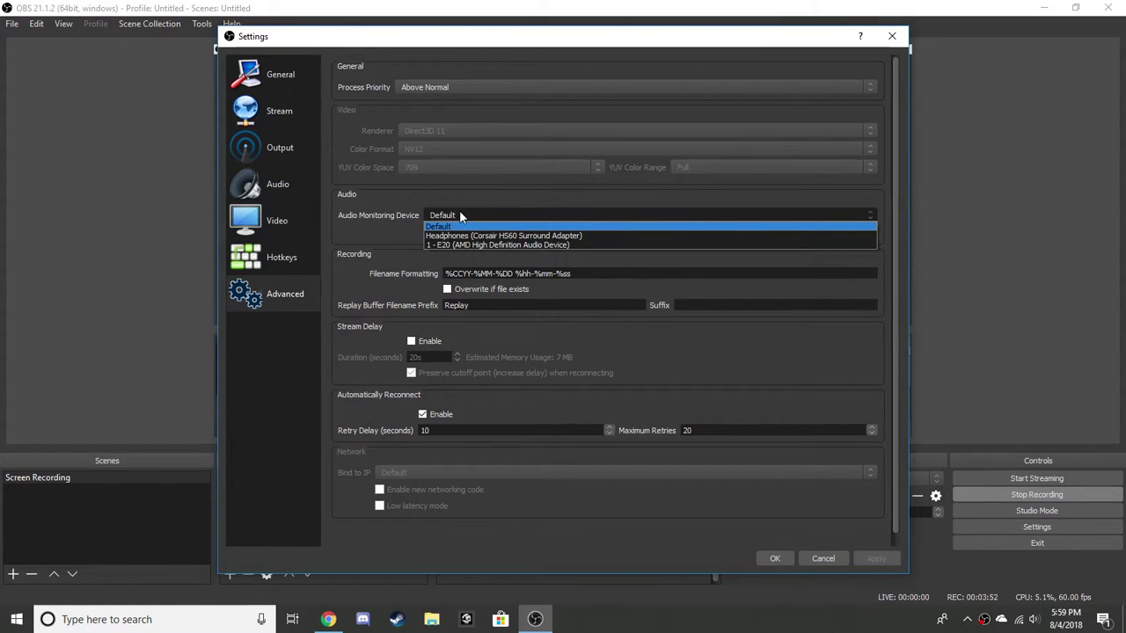
pyautogui.click(459, 215)
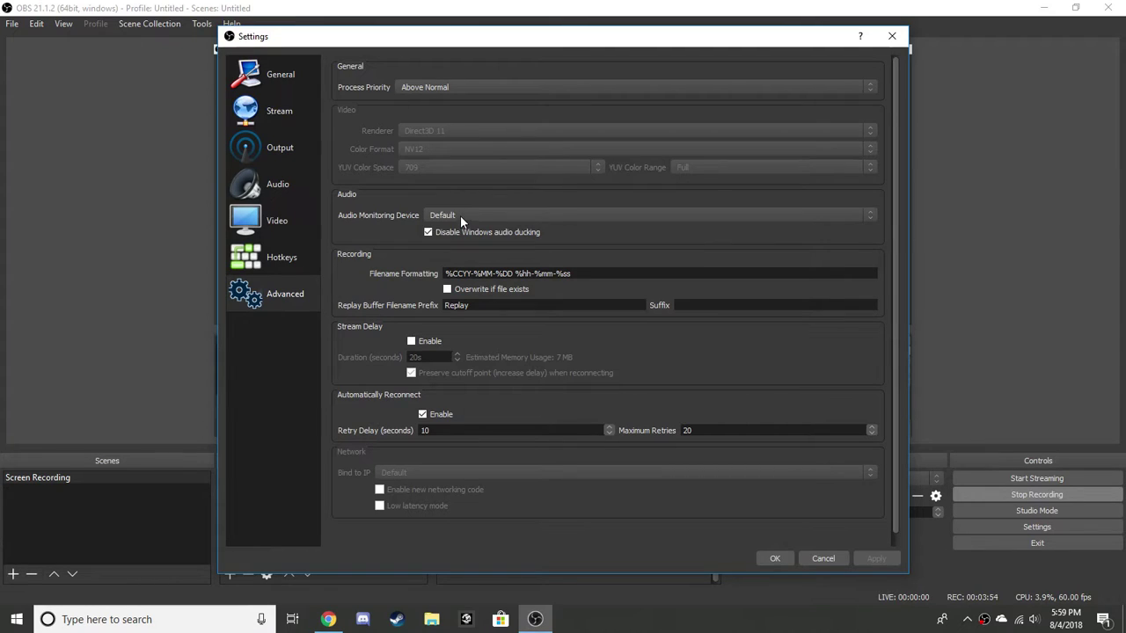
pyautogui.click(460, 216)
pyautogui.click(452, 216)
# - Review all the settings pages once more, from General to Advanced, and accept and close the settings
pyautogui.click(262, 77)
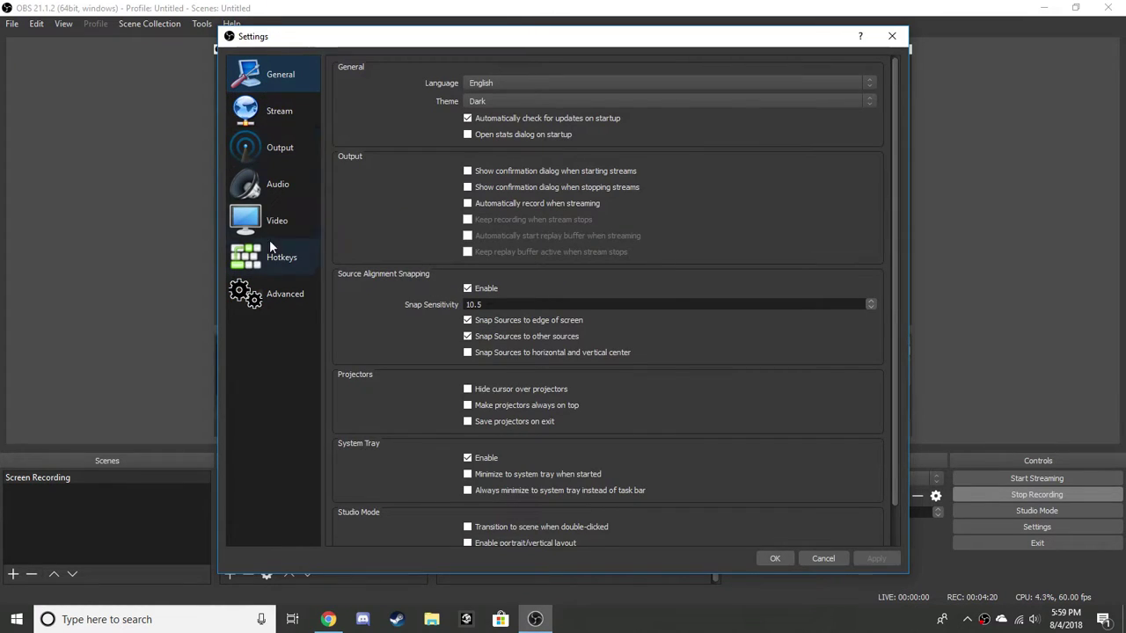
pyautogui.click(271, 297)
pyautogui.click(271, 70)
pyautogui.click(268, 112)
pyautogui.click(269, 79)
pyautogui.click(270, 154)
pyautogui.click(273, 187)
pyautogui.click(279, 255)
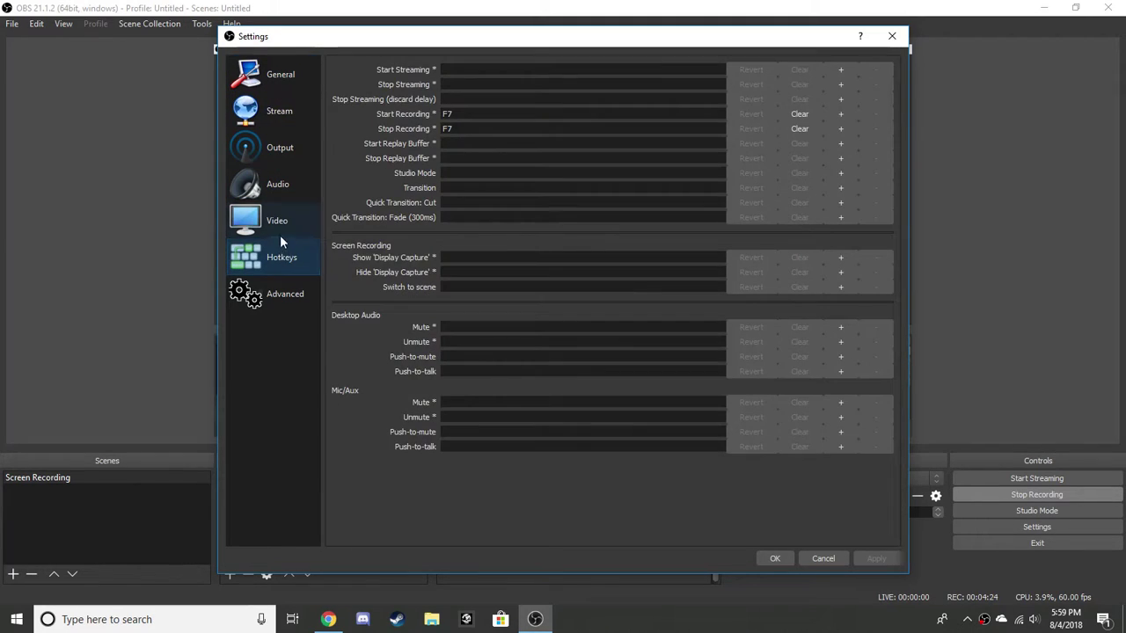
pyautogui.click(279, 225)
pyautogui.click(287, 299)
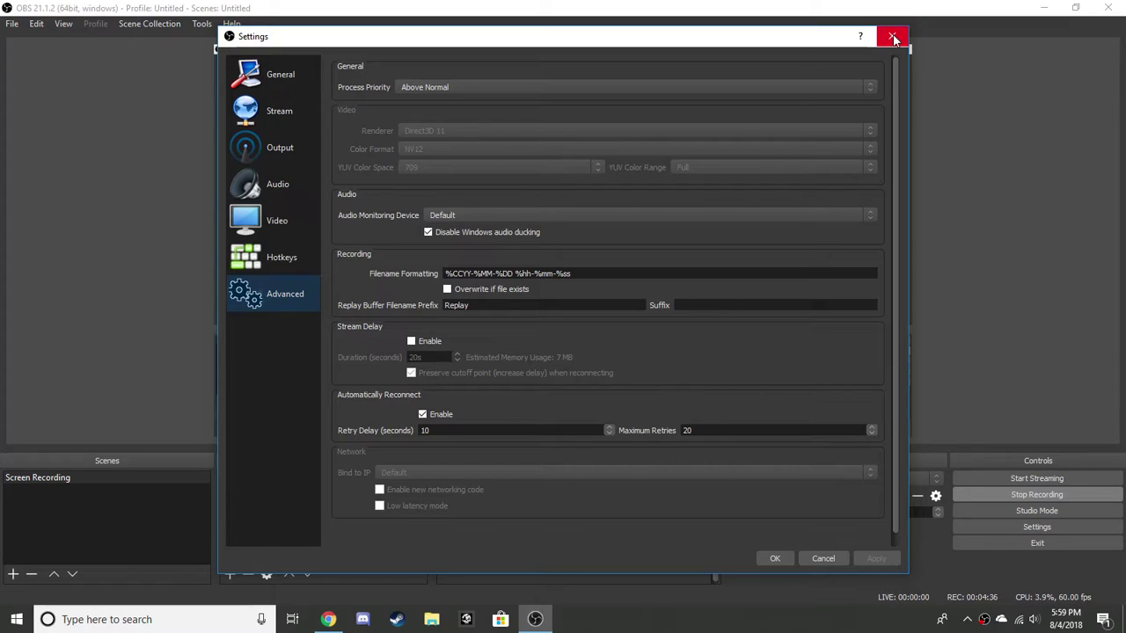
pyautogui.click(774, 560)
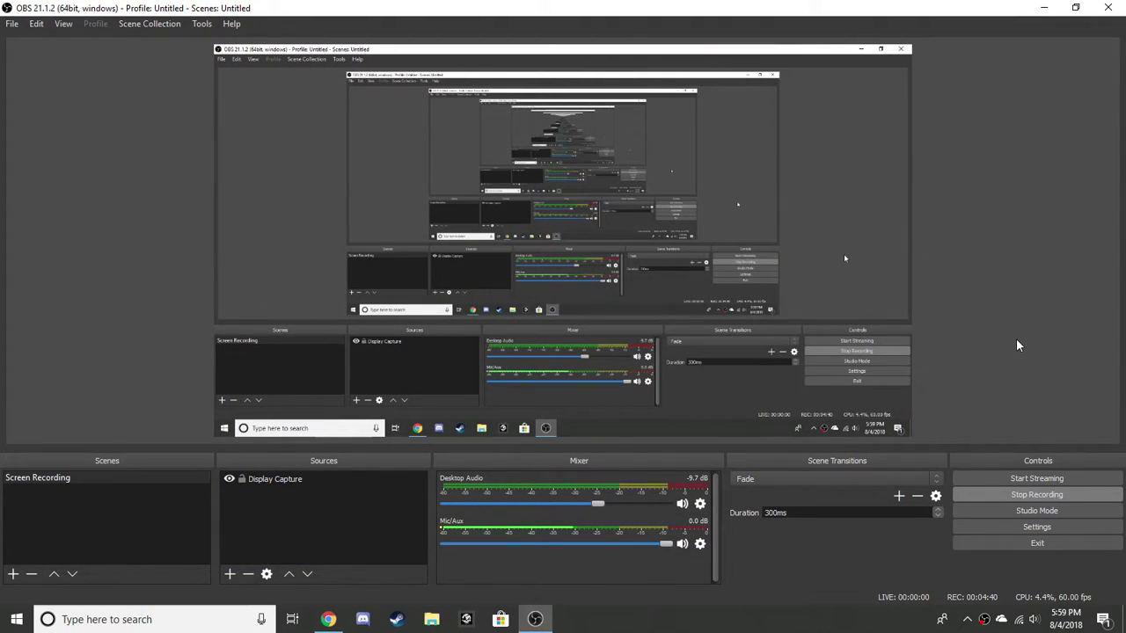